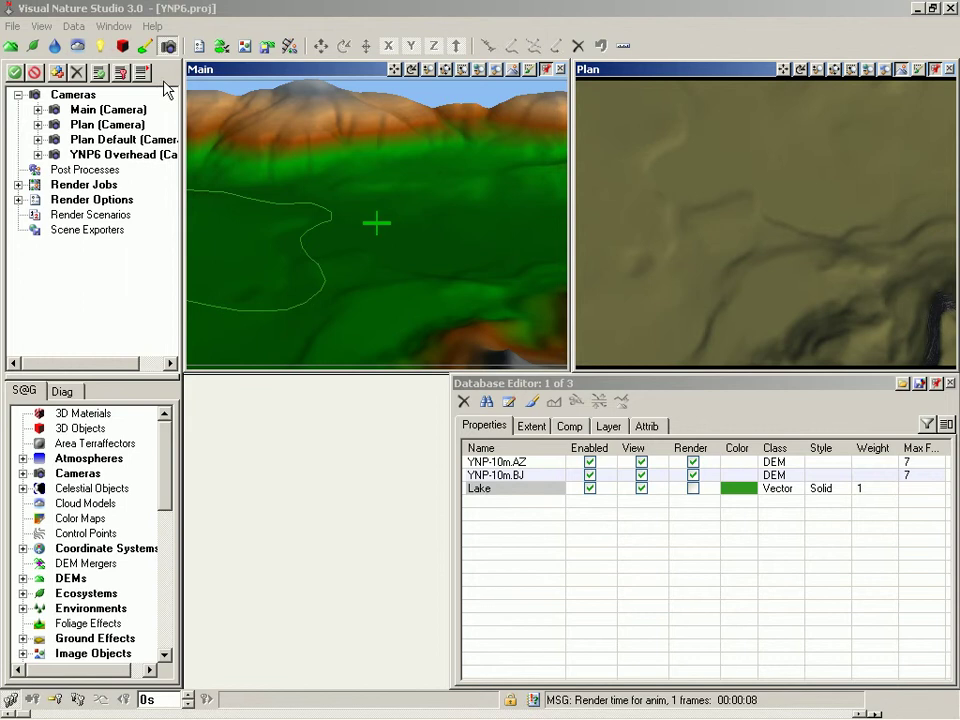
Add a new area terraffector to the terrain components and name it Lake
click(11, 46)
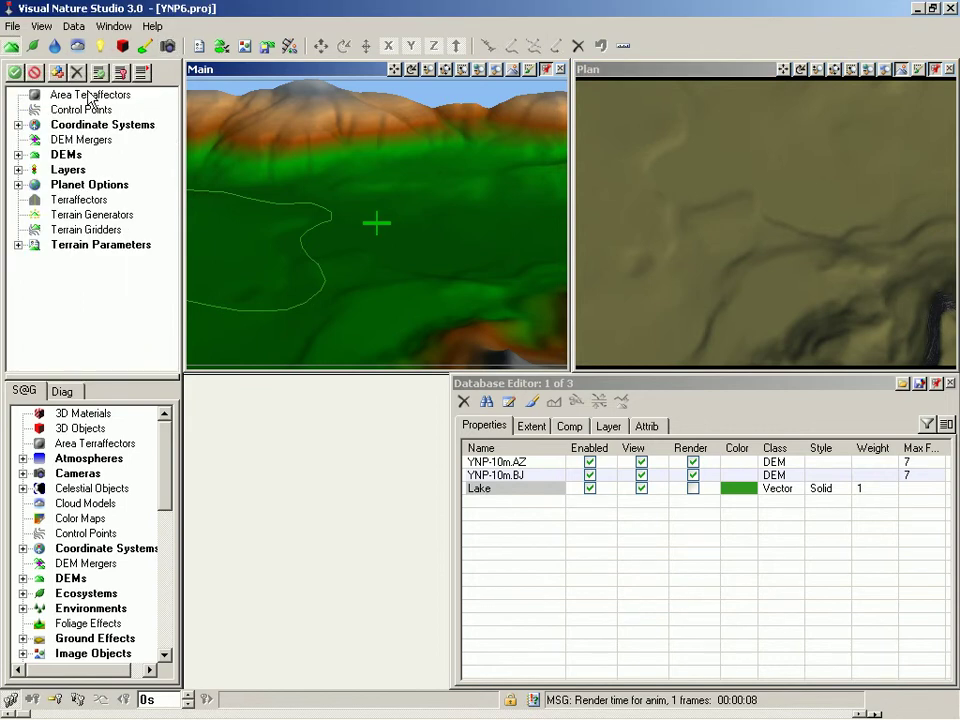
right_click(91, 100)
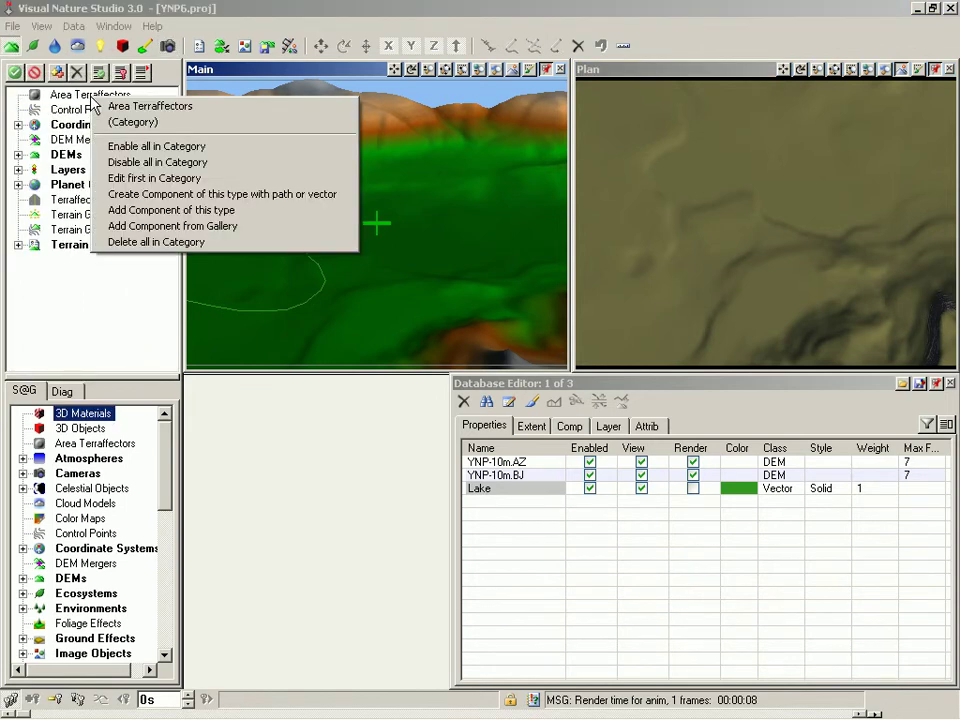
click(213, 213)
drag(350, 472, 258, 472)
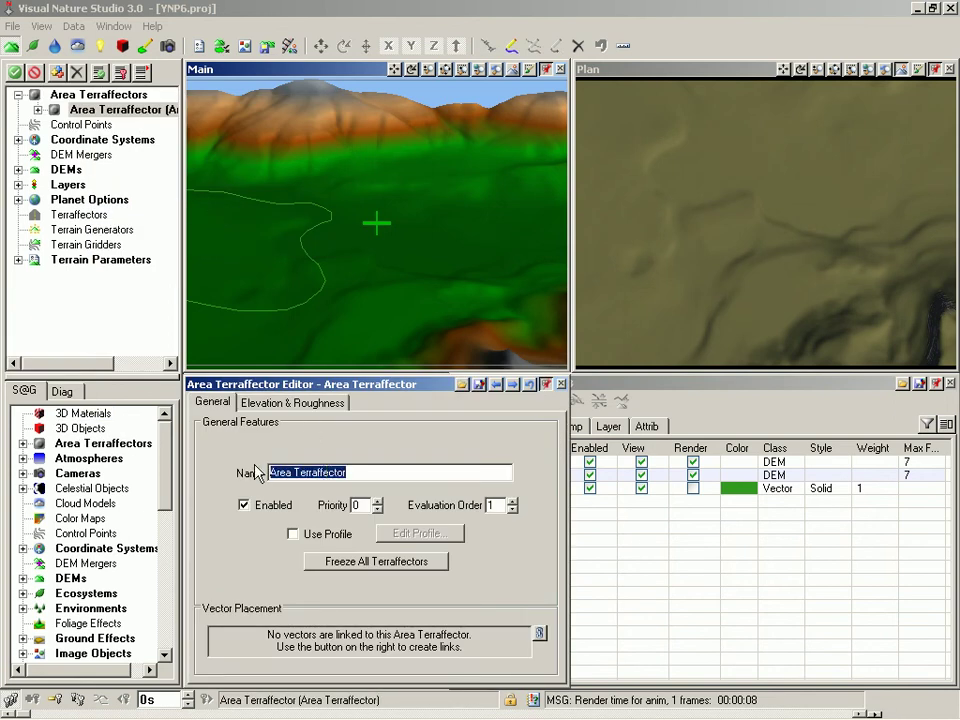
text(Lake)
key(Return)
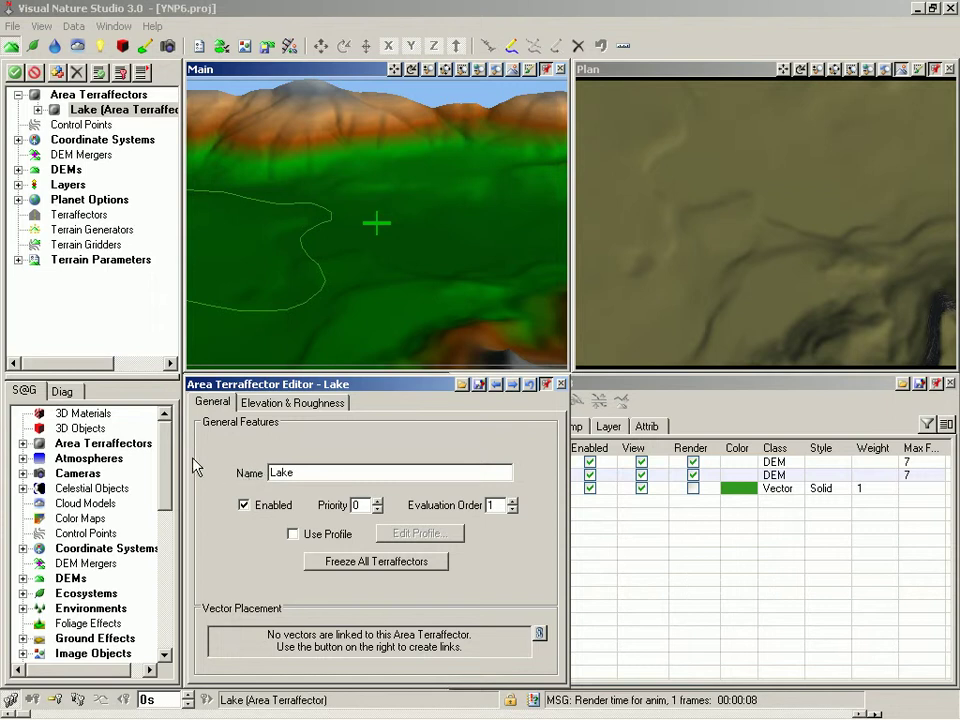
Link the Lake vector to the Lake area terraffector
drag(168, 458, 167, 612)
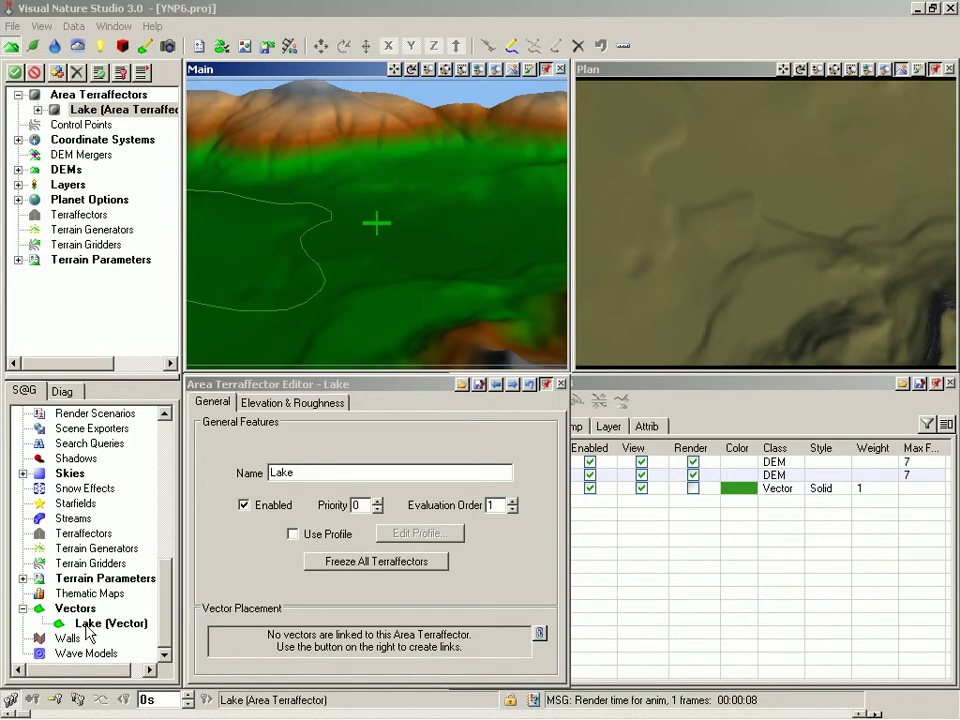
drag(88, 627, 86, 116)
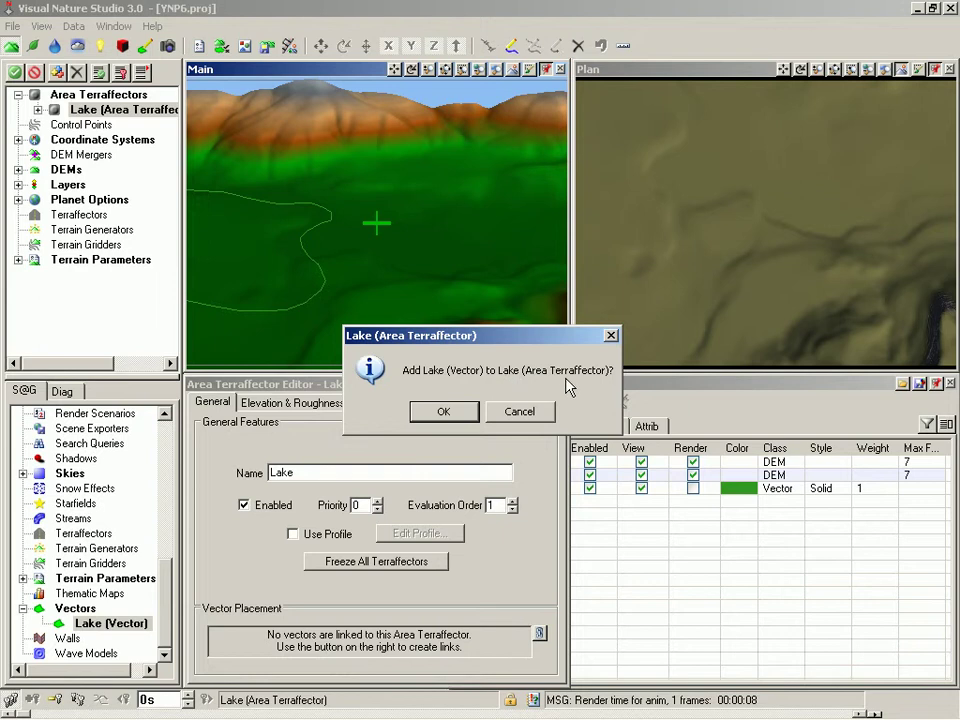
click(445, 413)
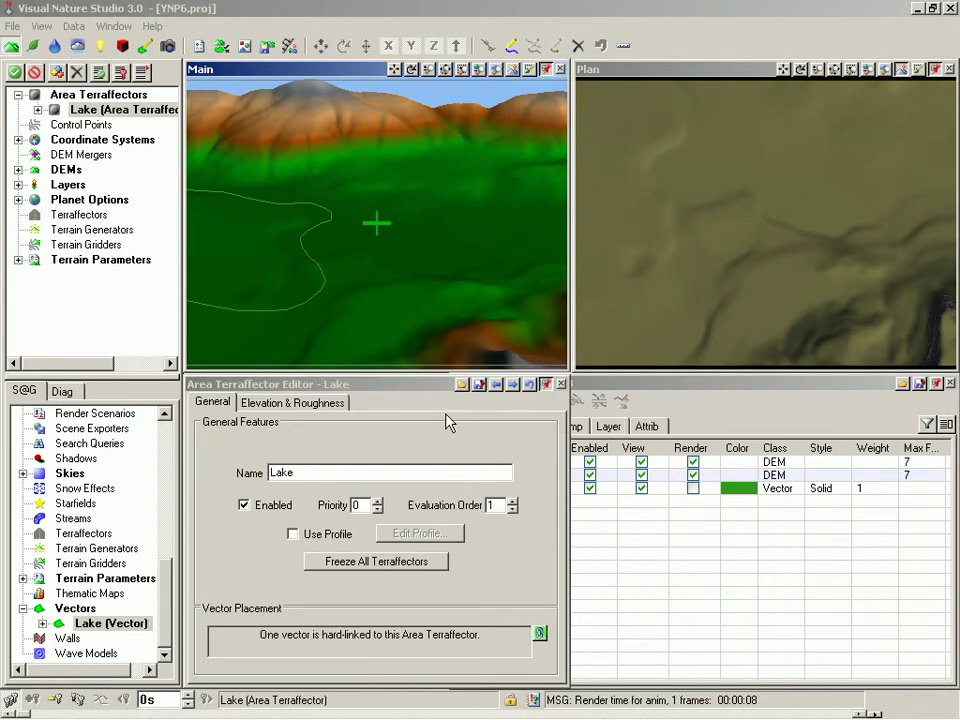
Set the Lake area terraffector's relative elevation to -50 m
click(304, 404)
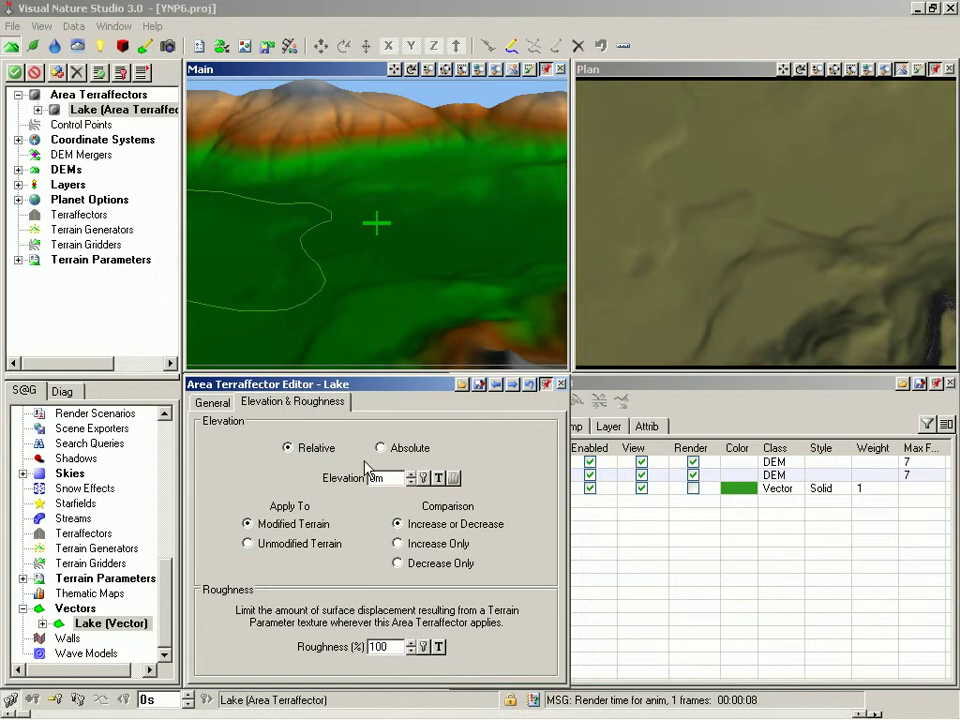
drag(385, 476, 357, 472)
text(-50)
key(Return)
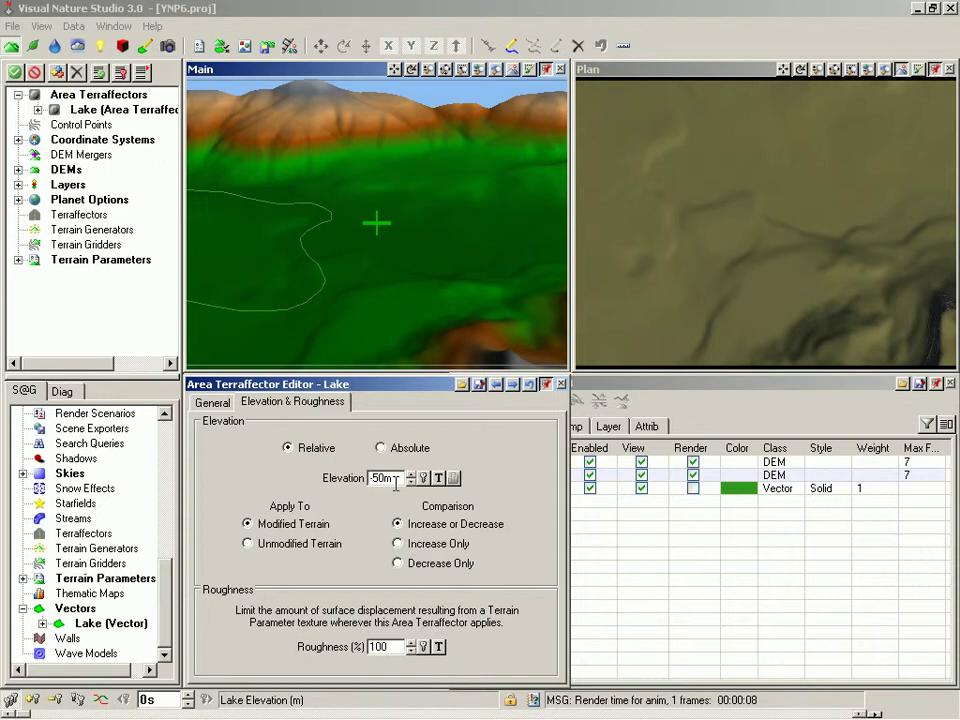
Save the project and render a preview of the Plan view
key(ctrl+s)
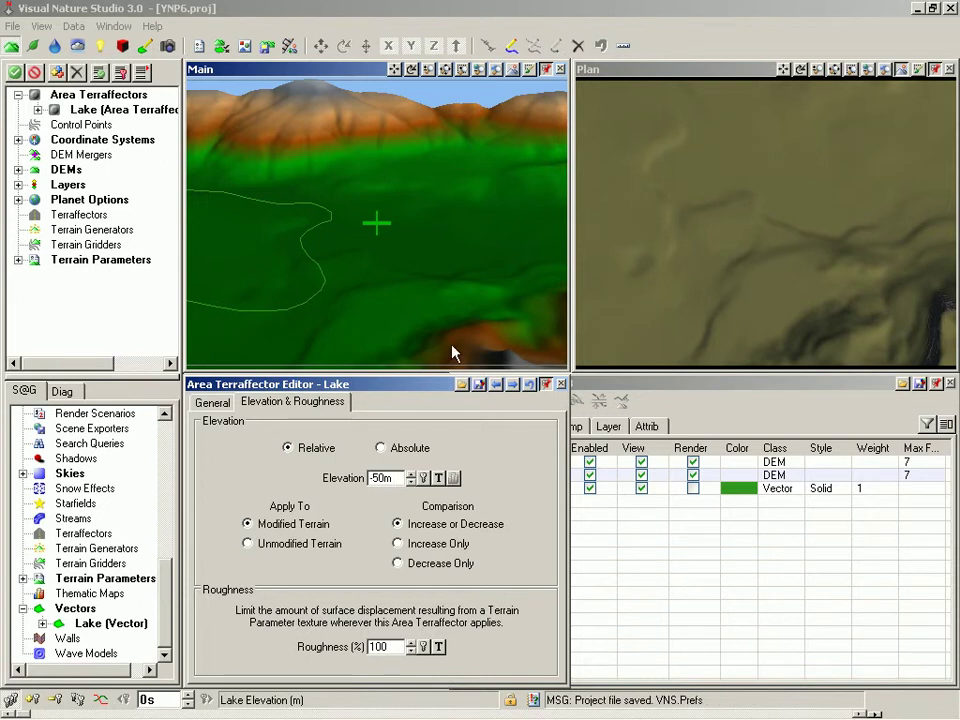
click(656, 72)
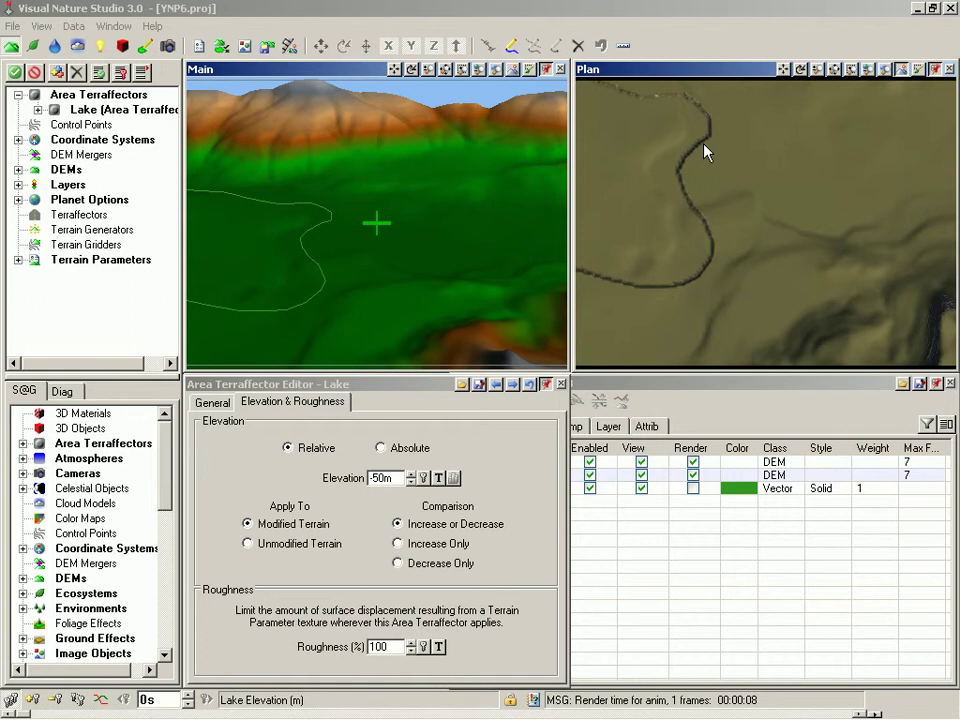
Add the Lake View camera from the component gallery without scaling its position to the current DEM bounds
click(168, 46)
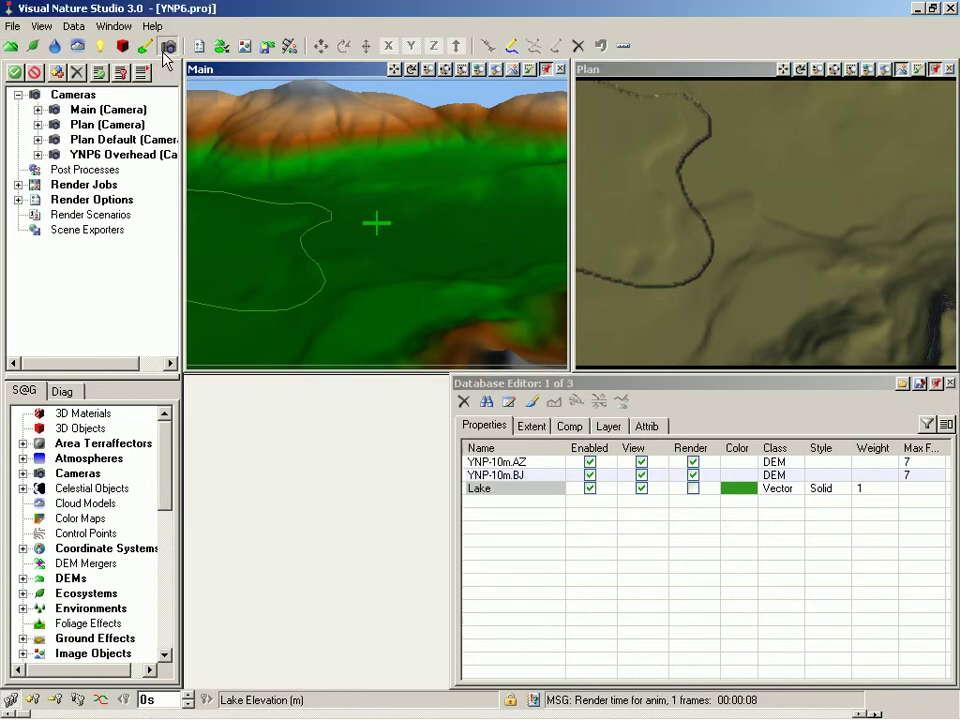
right_click(58, 97)
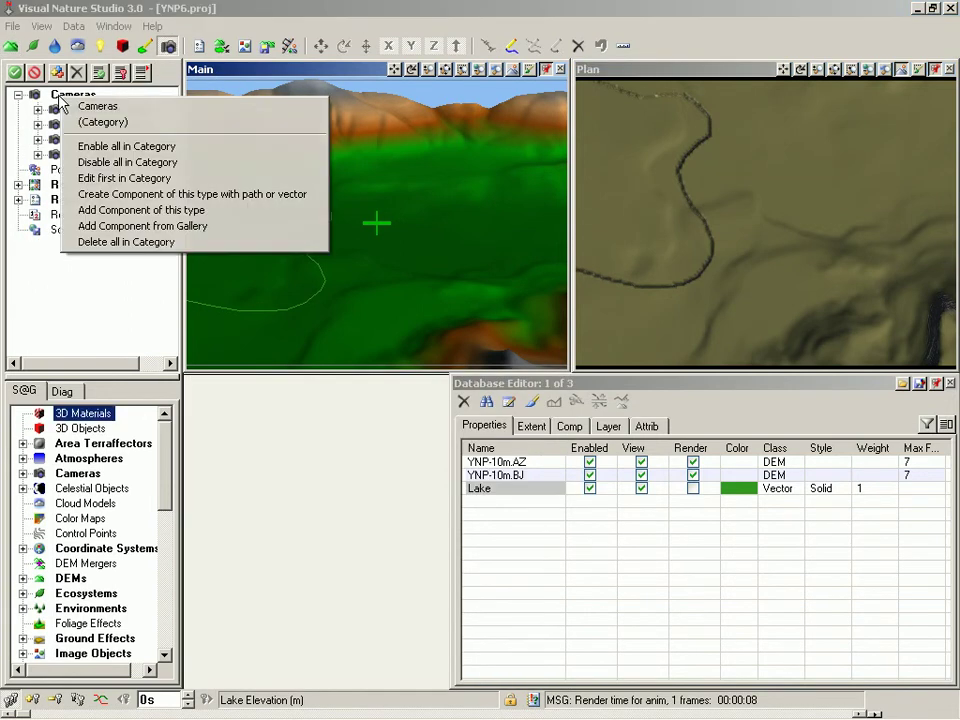
click(160, 227)
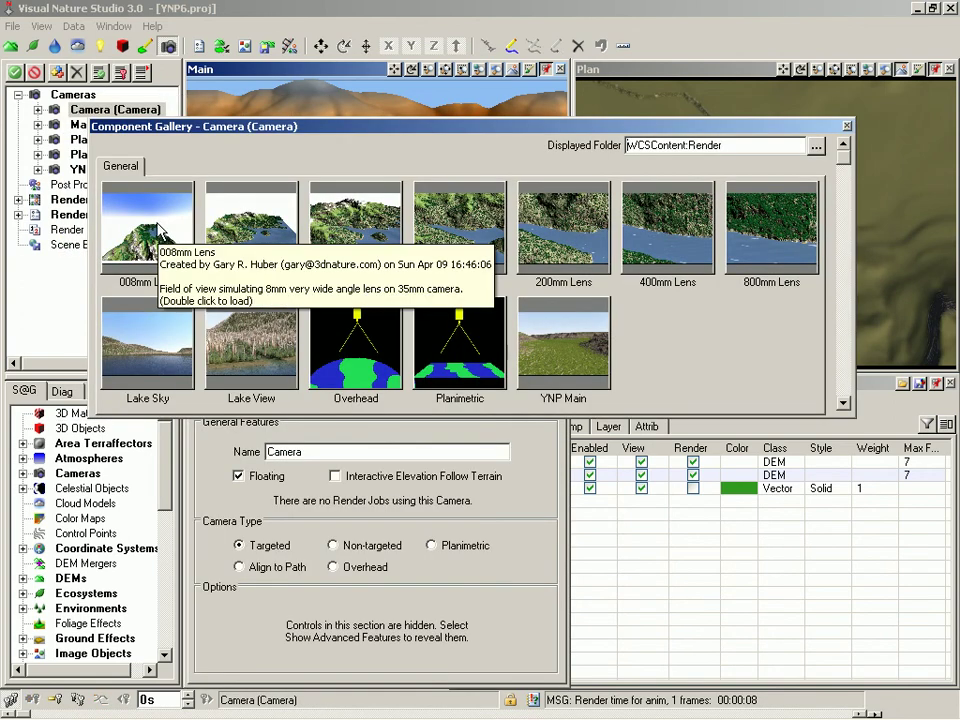
double_click(252, 352)
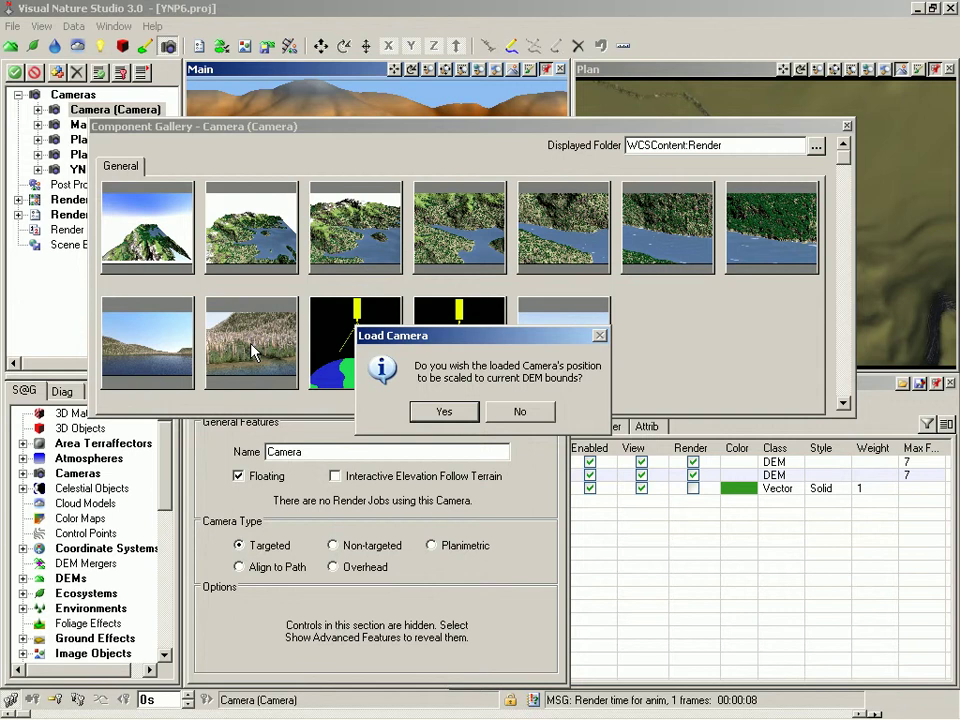
click(519, 413)
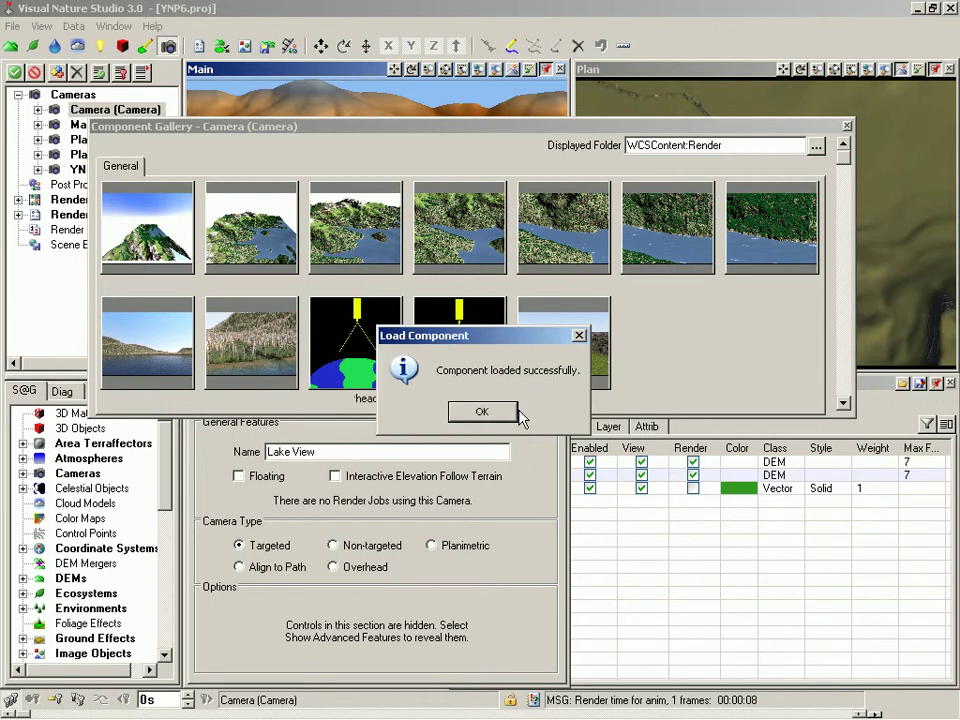
click(510, 416)
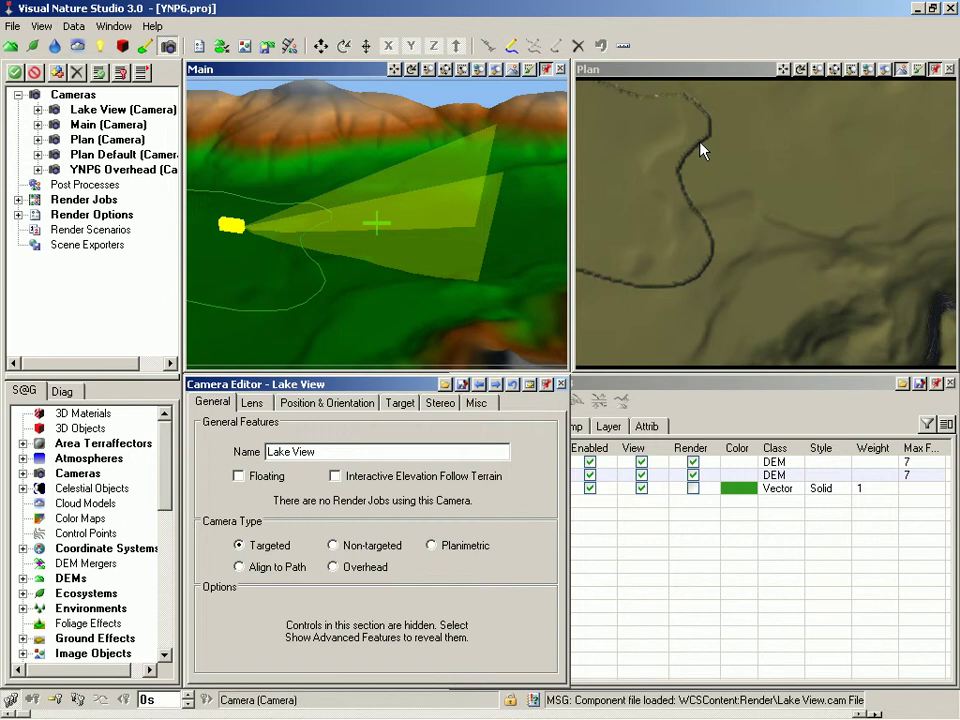
Switch the Main view to the Lake View camera
right_click(296, 77)
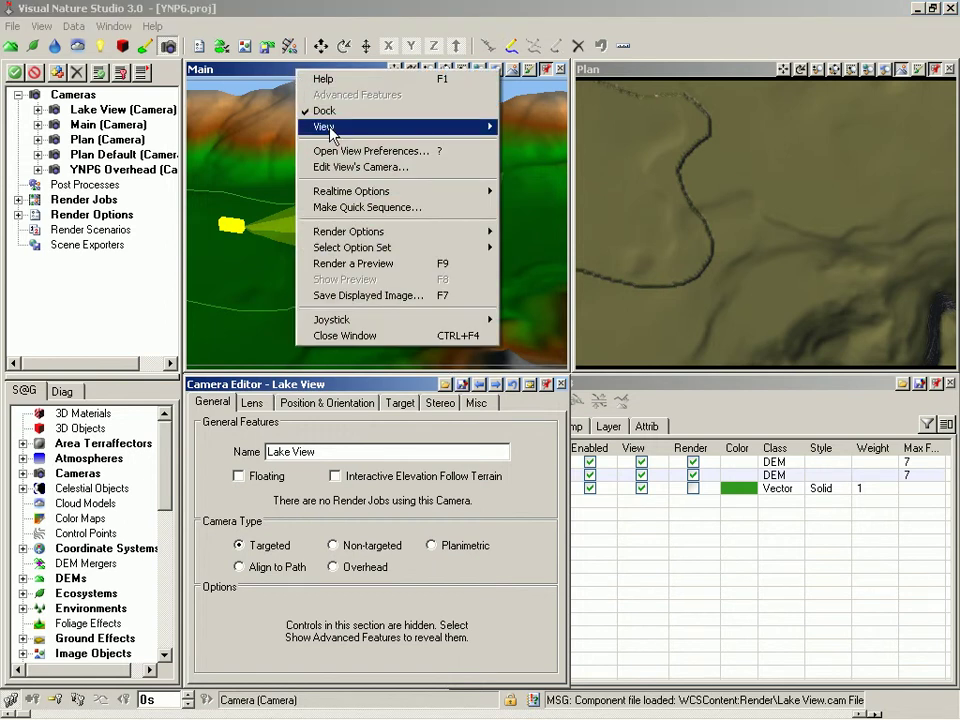
mouse_move(331, 130)
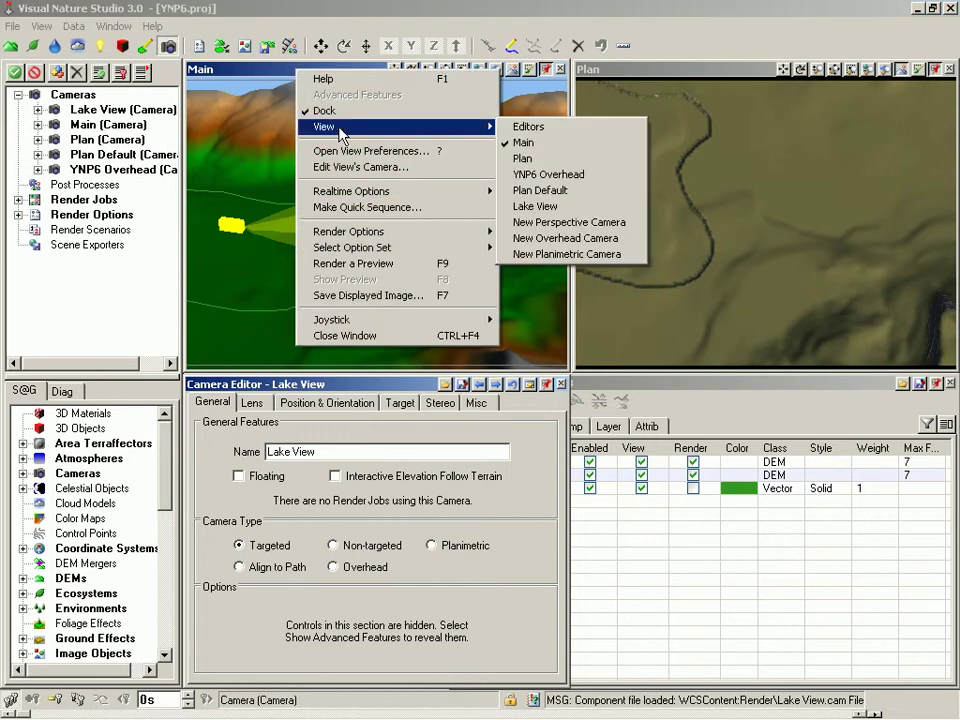
click(525, 207)
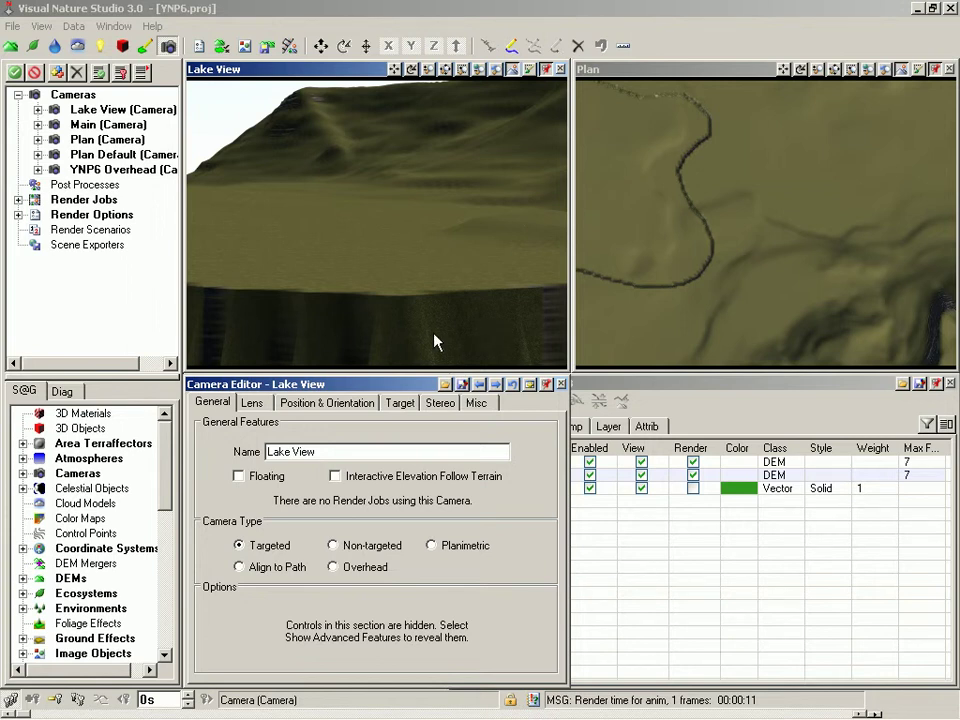
Set the YNP6 Sun light's position by time to 3:00 PM and keep the change
scroll(120, 450, down, 9)
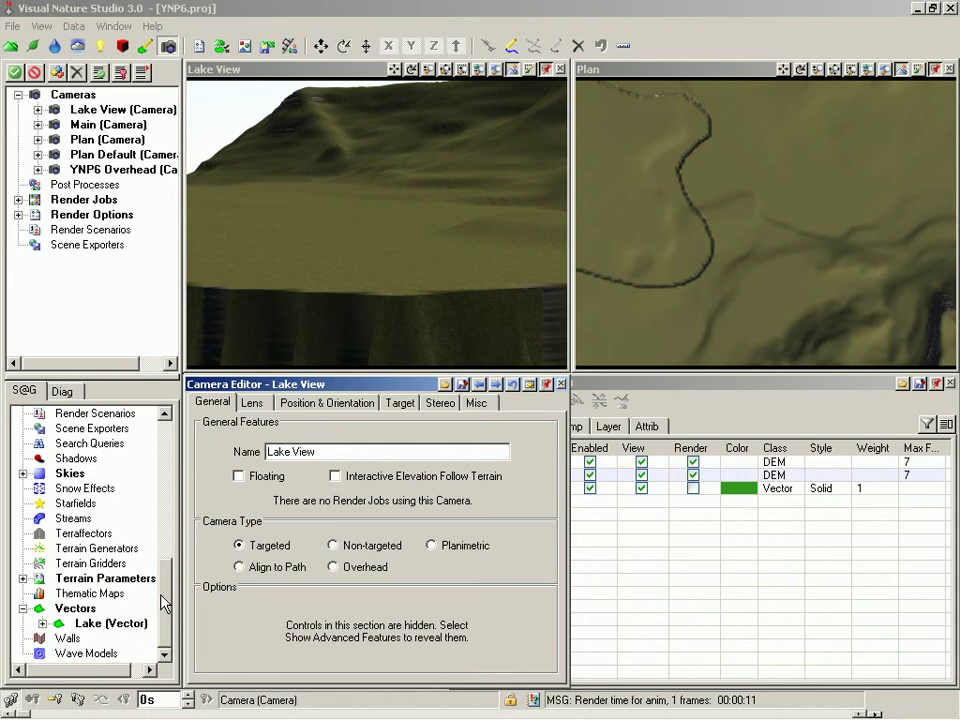
scroll(167, 539, up, 3)
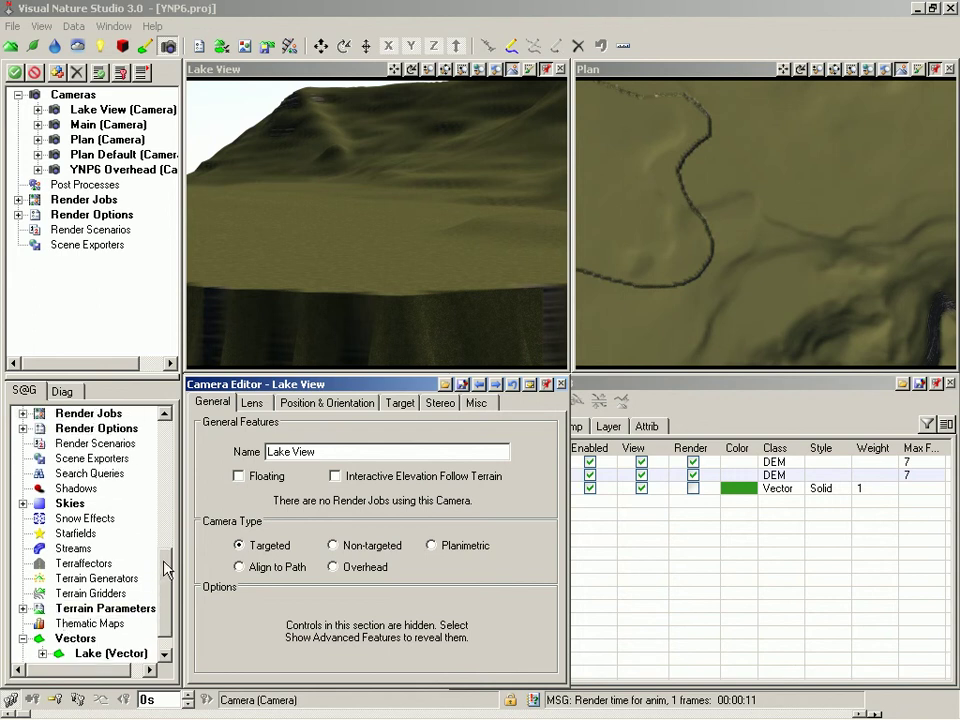
scroll(167, 539, up, 1)
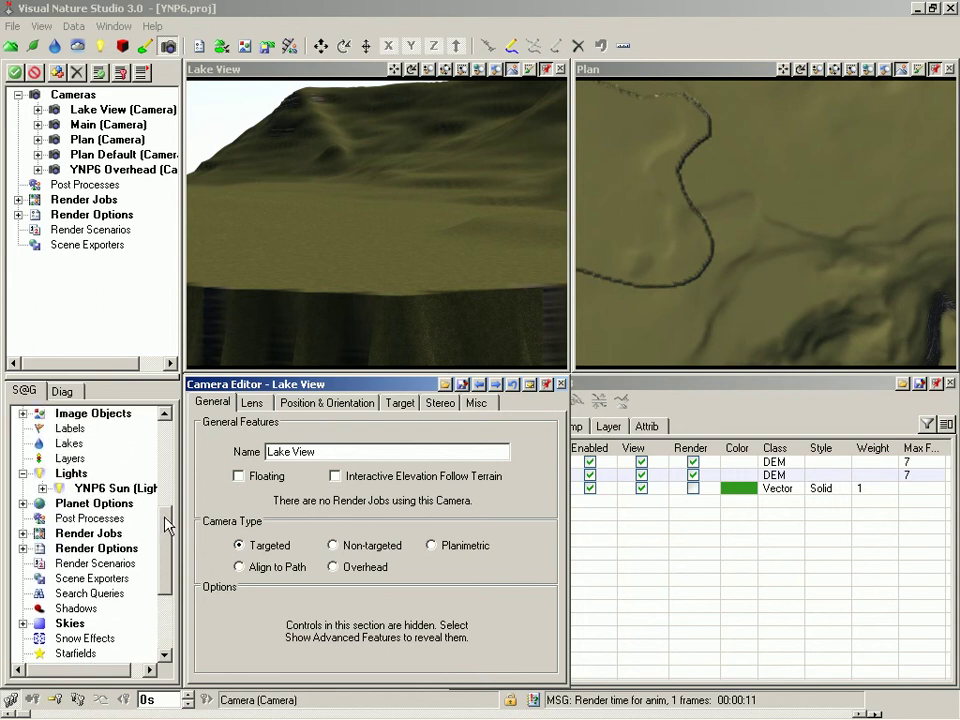
double_click(90, 488)
click(677, 402)
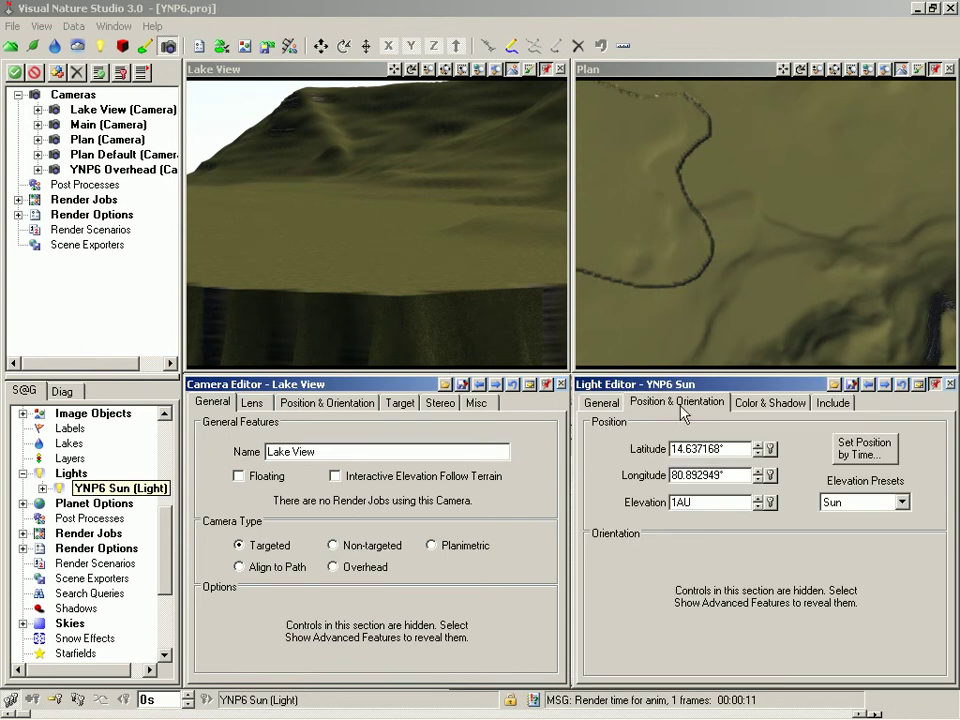
click(866, 456)
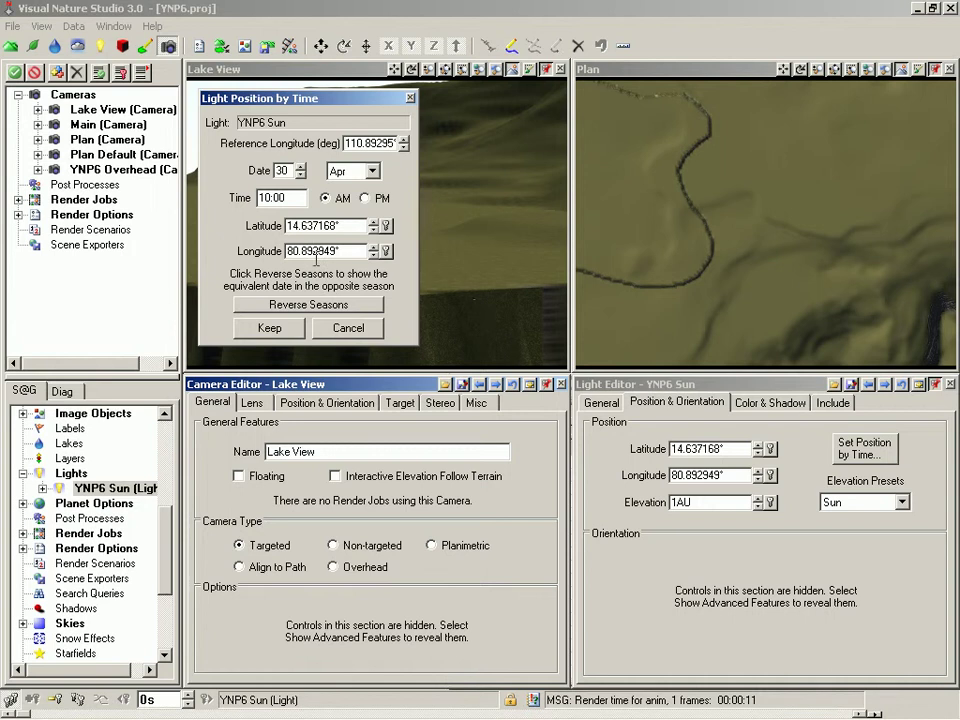
click(294, 197)
drag(294, 197, 257, 199)
text(3:00)
click(365, 199)
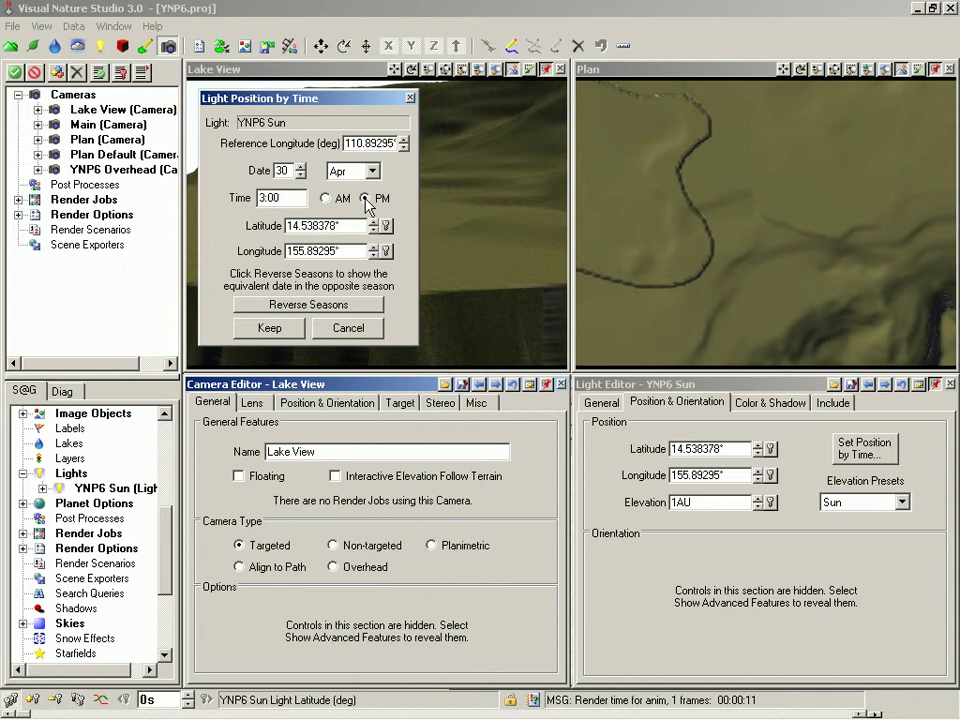
click(273, 327)
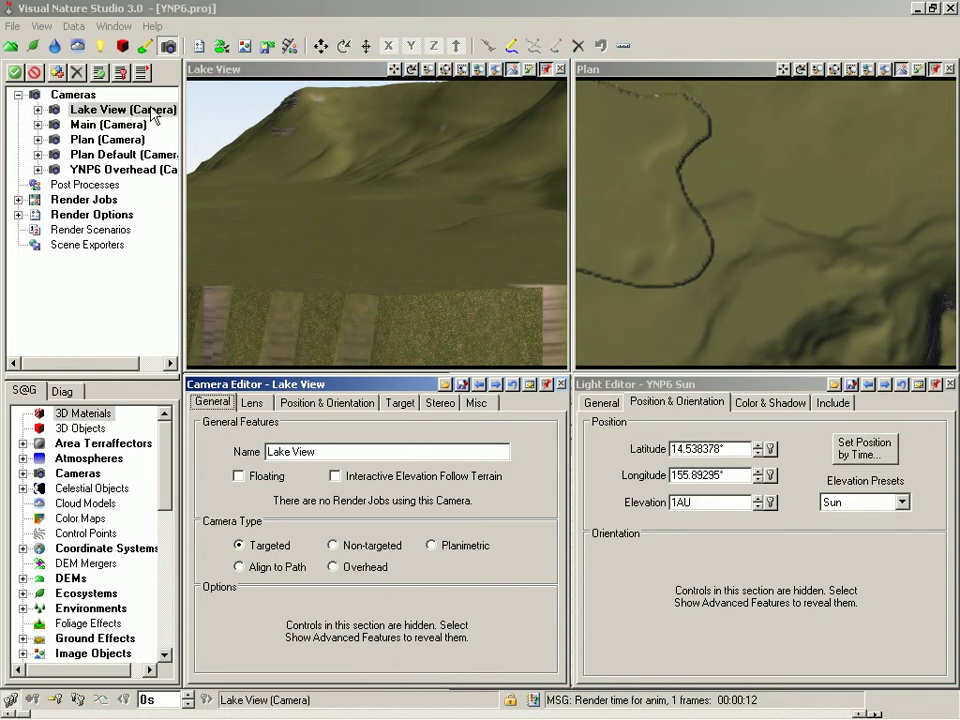
Return to the Lake area terraffector, enable Use Profile and open its edge feathering profile for editing
click(115, 28)
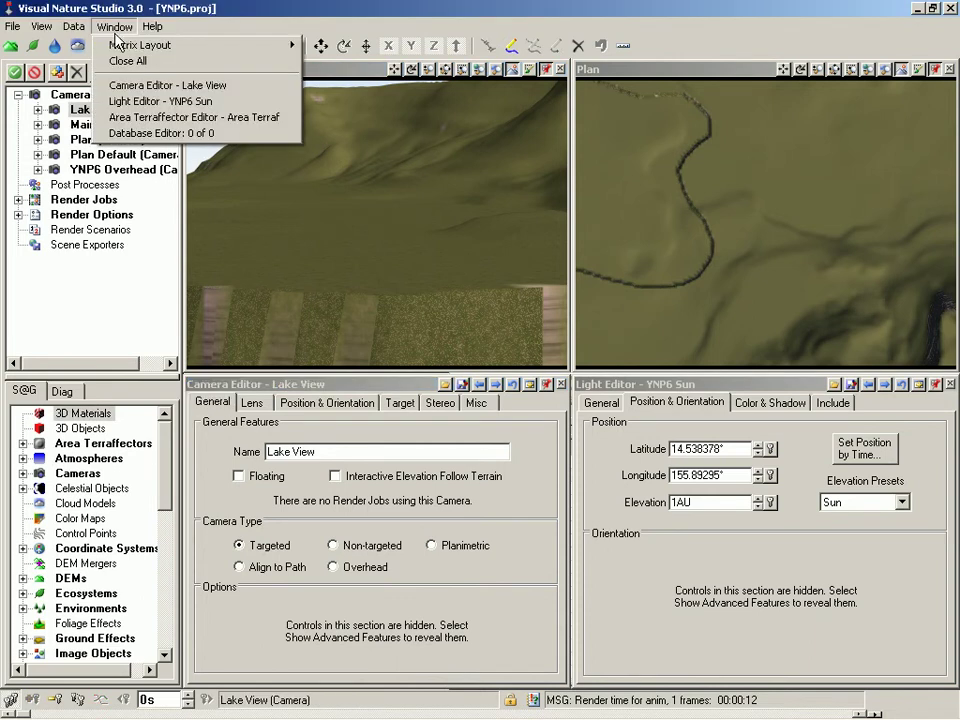
click(158, 117)
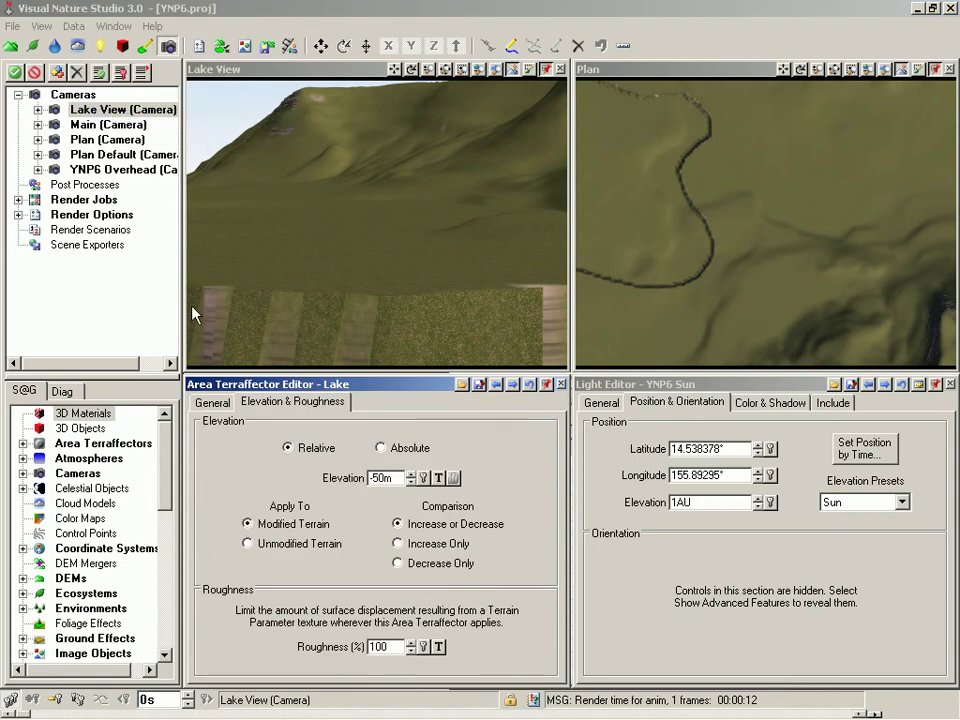
click(222, 404)
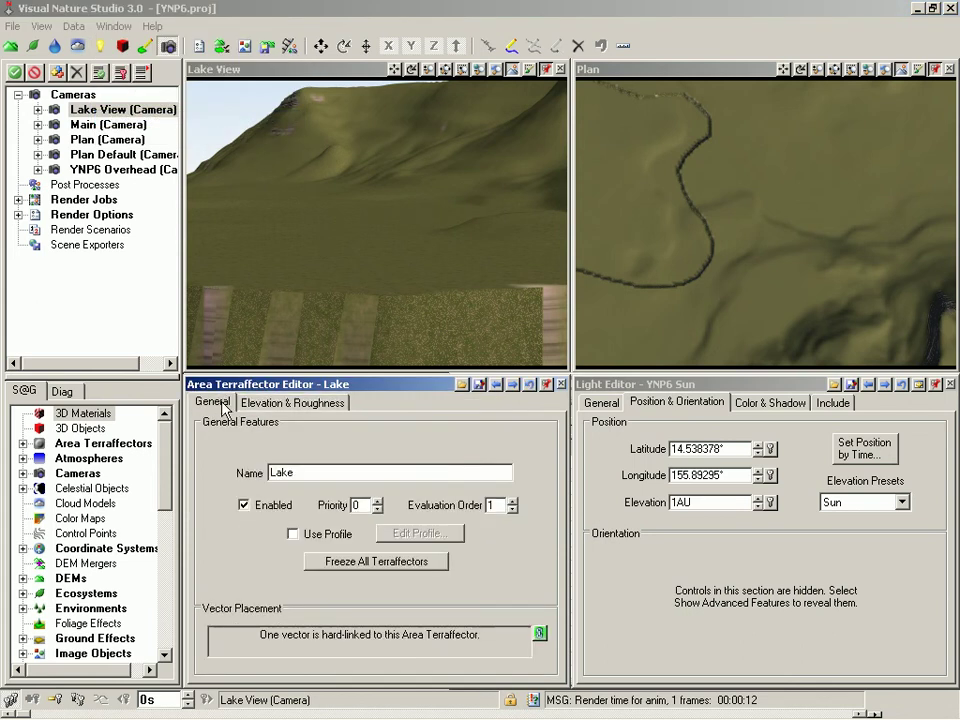
click(292, 534)
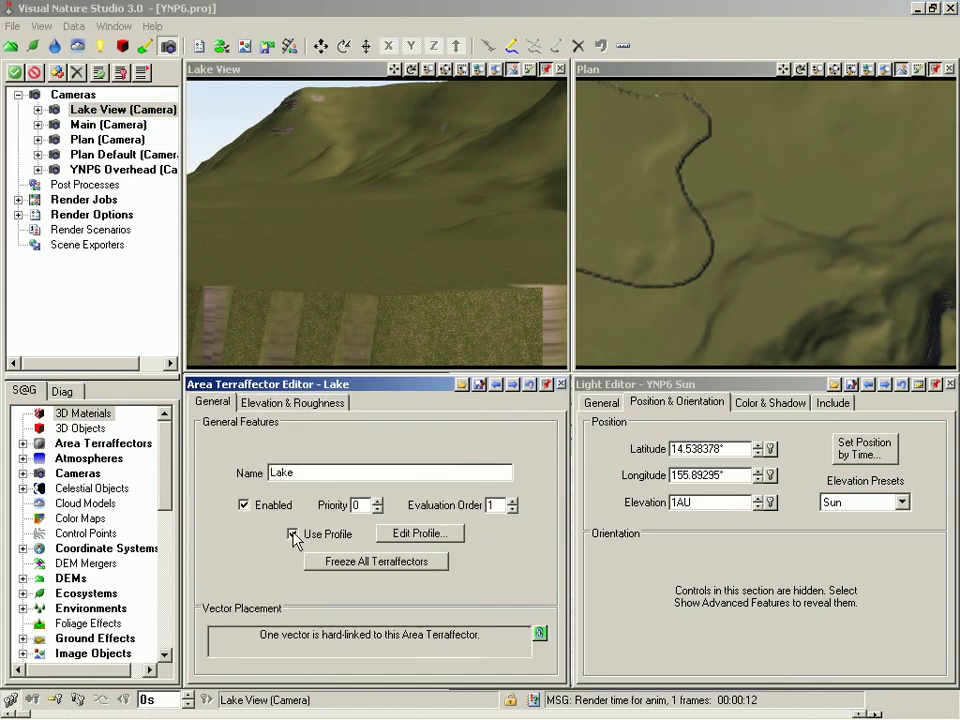
click(419, 533)
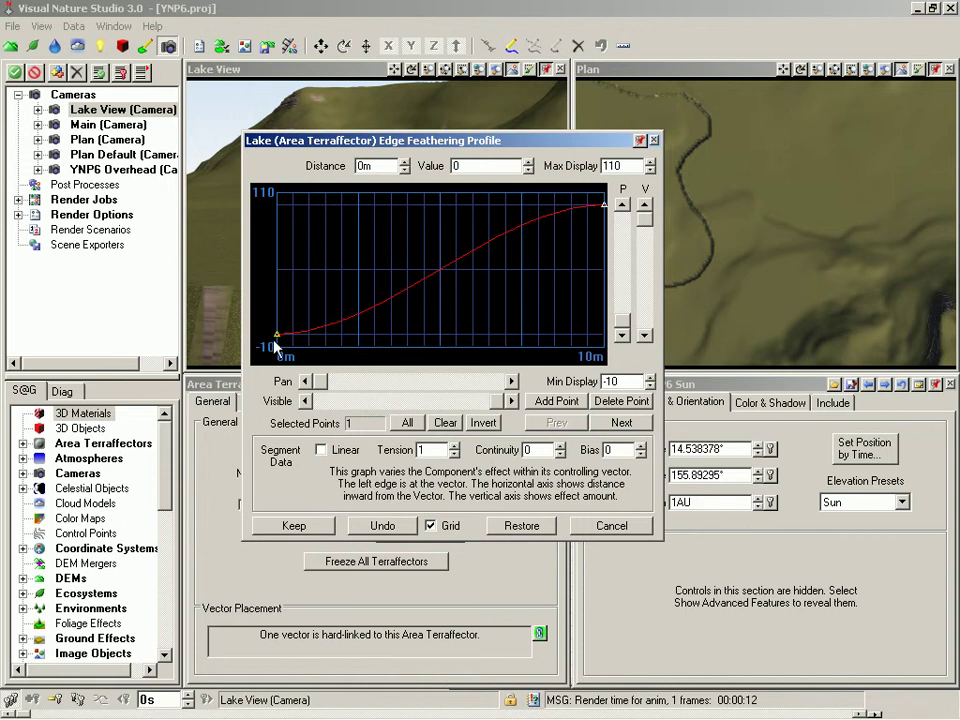
Set the distance of the edge feathering profile's end point to 150 m
drag(373, 167, 349, 162)
drag(478, 167, 427, 161)
click(603, 205)
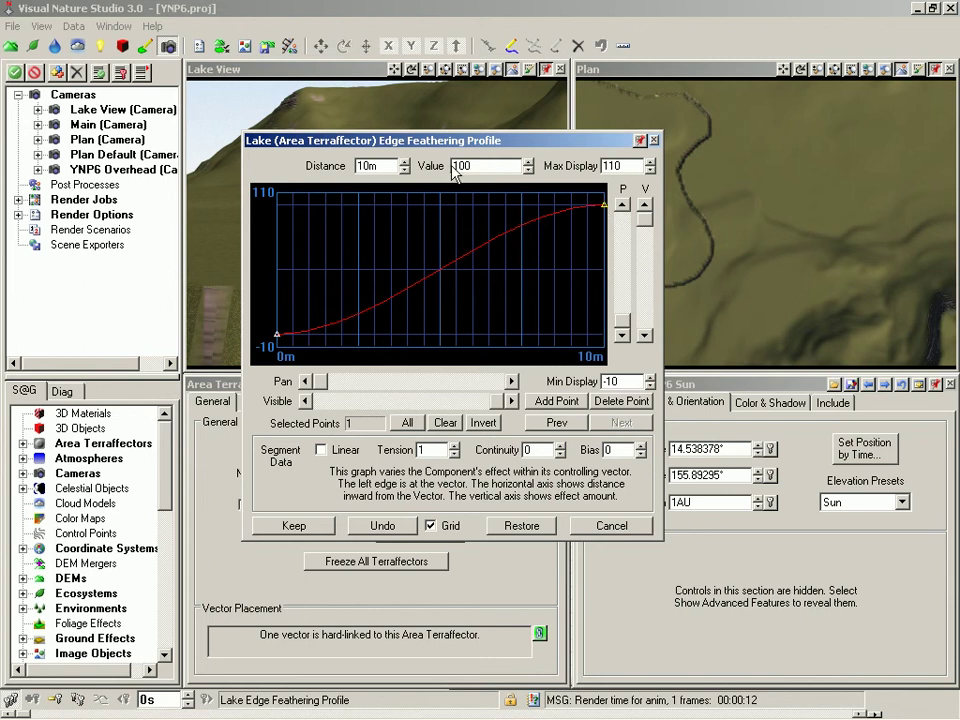
drag(380, 166, 340, 172)
text(150)
key(Tab)
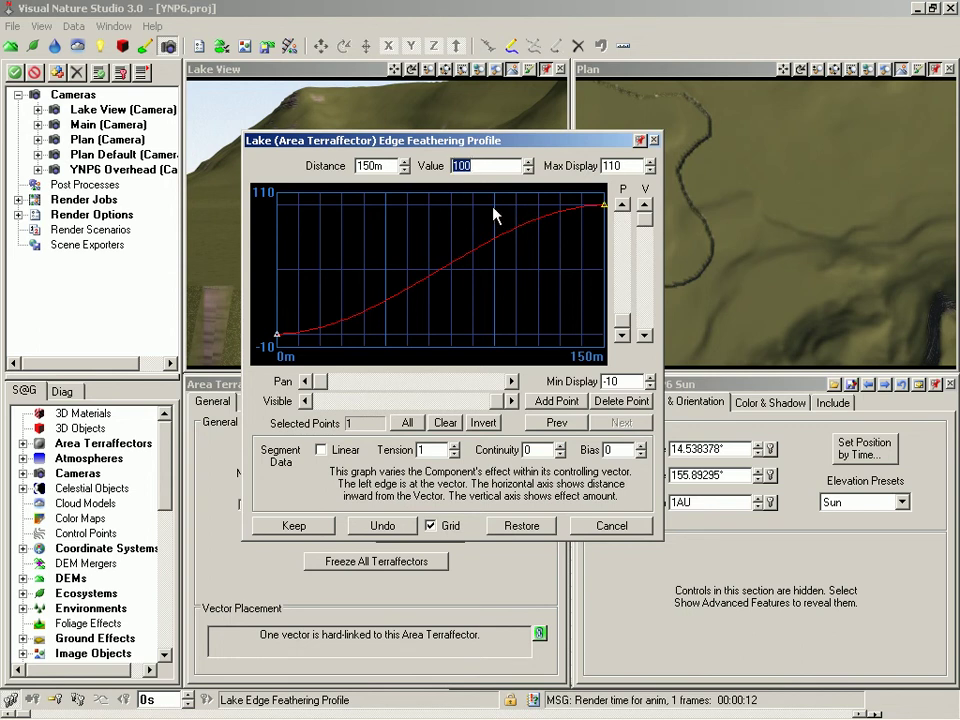
Add an intermediate point to the edge feathering profile at a distance of 60 m with a value of 20
click(553, 402)
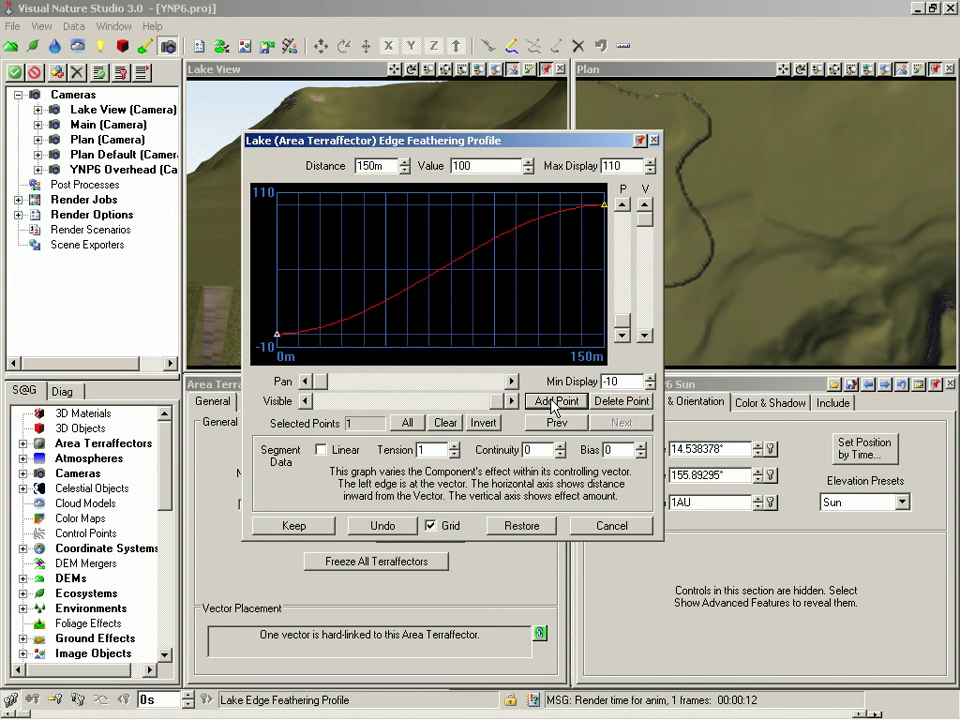
click(398, 296)
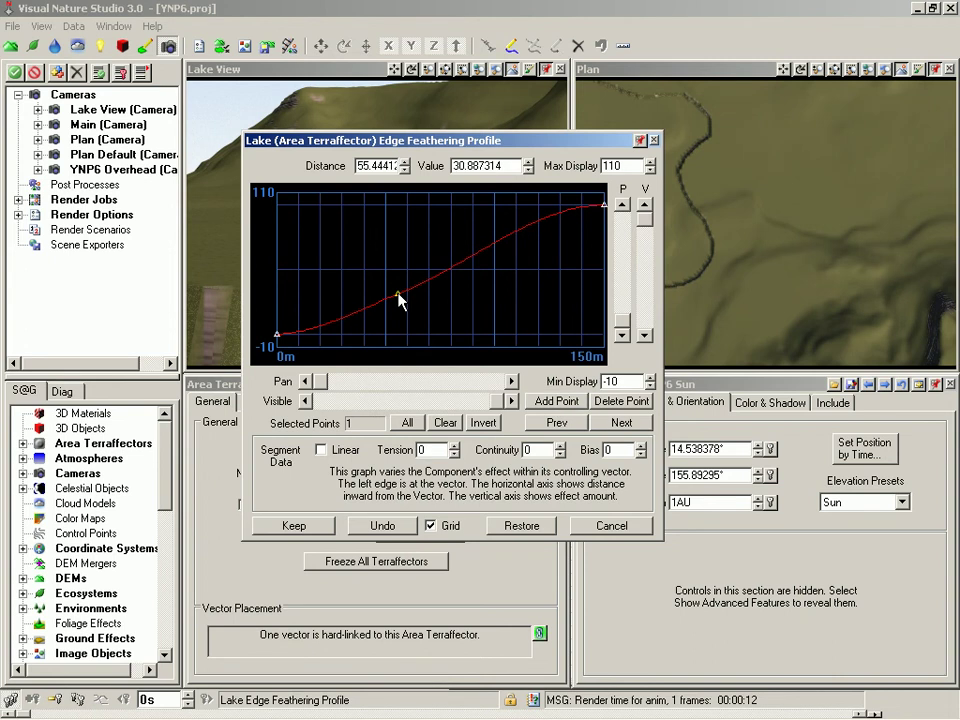
double_click(375, 166)
text(60)
key(Tab)
text(20)
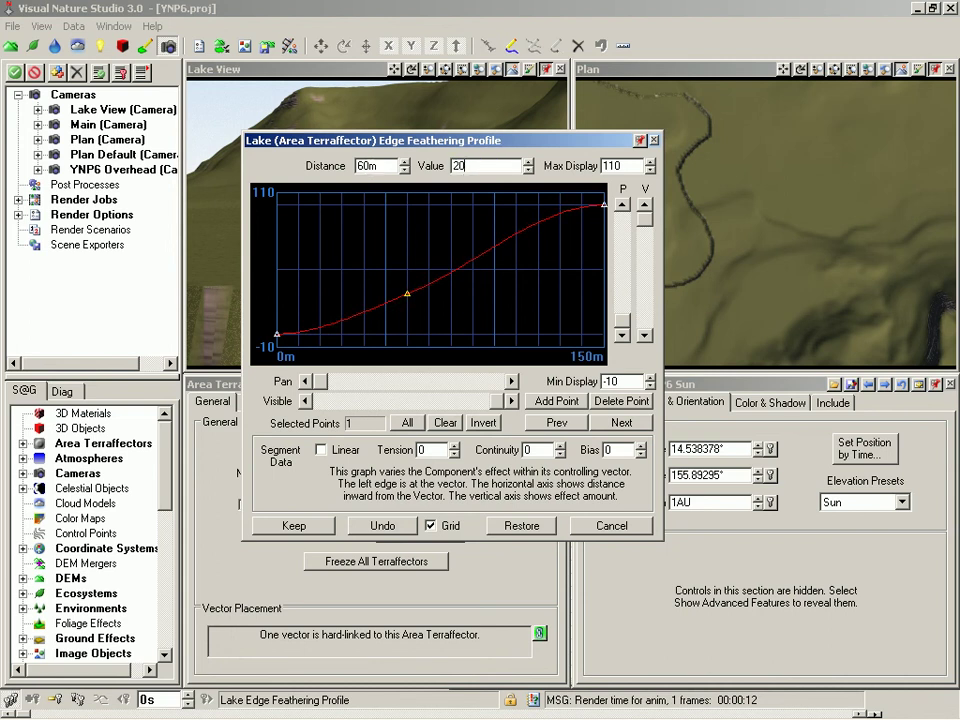
key(Tab)
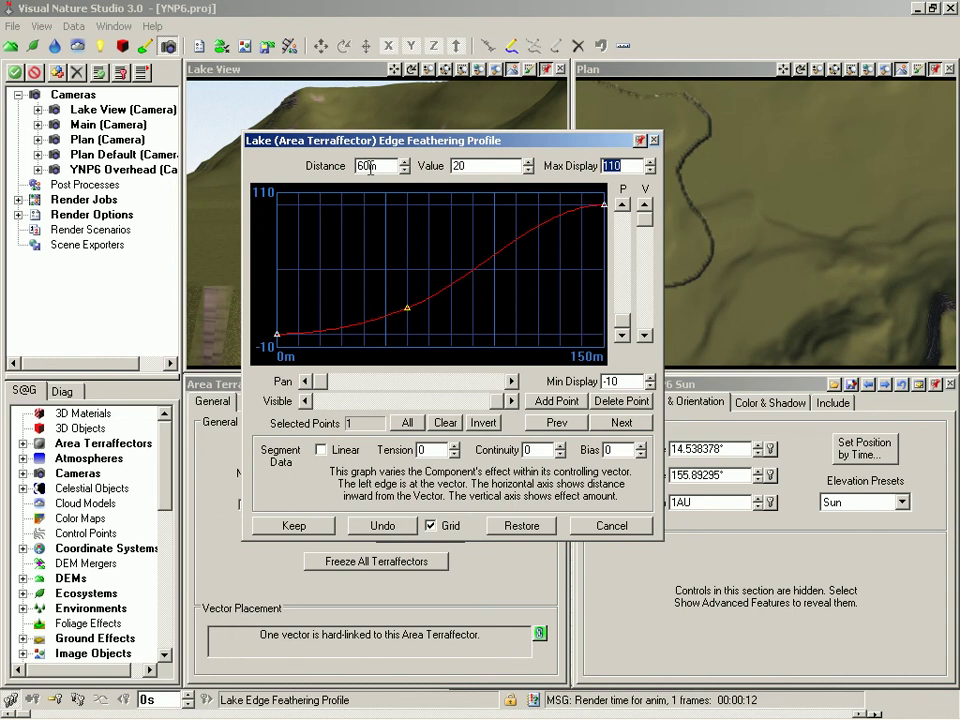
Set the tension of the profile's 60 m point to 1 and keep the edited profile, with Use Profile enabled
click(420, 450)
text(1)
key(Tab)
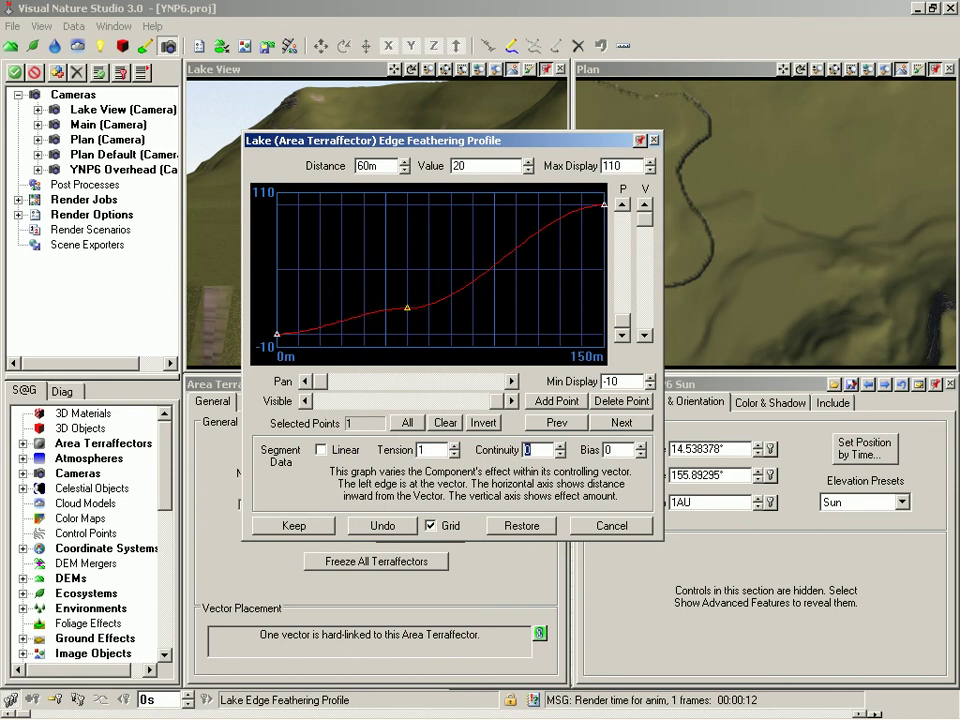
click(278, 335)
click(293, 527)
click(293, 533)
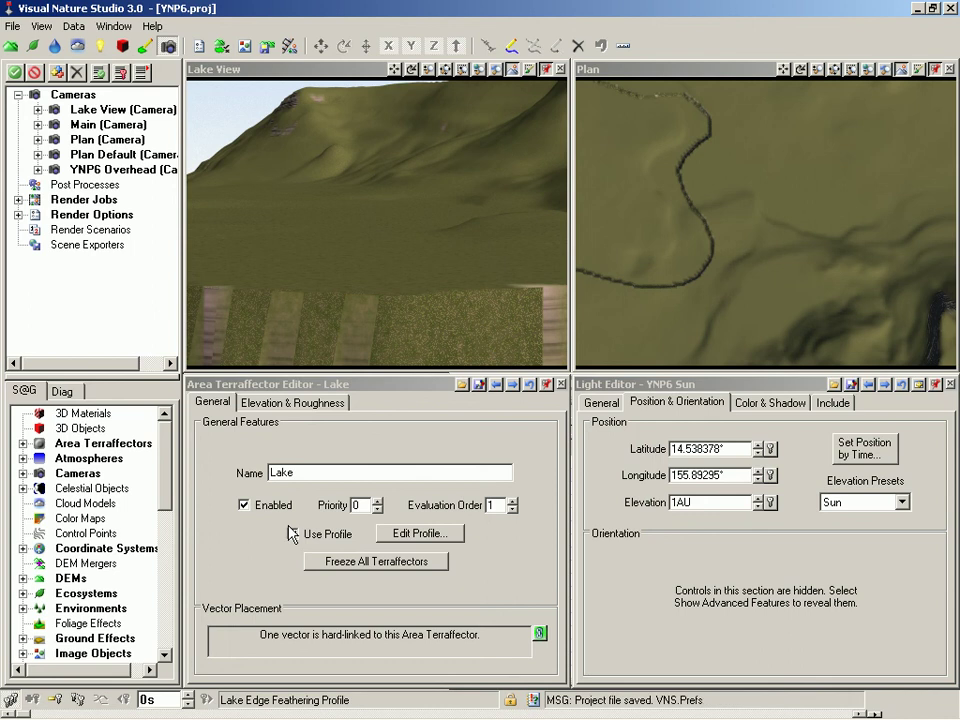
Make the Lake View camera view active
click(266, 72)
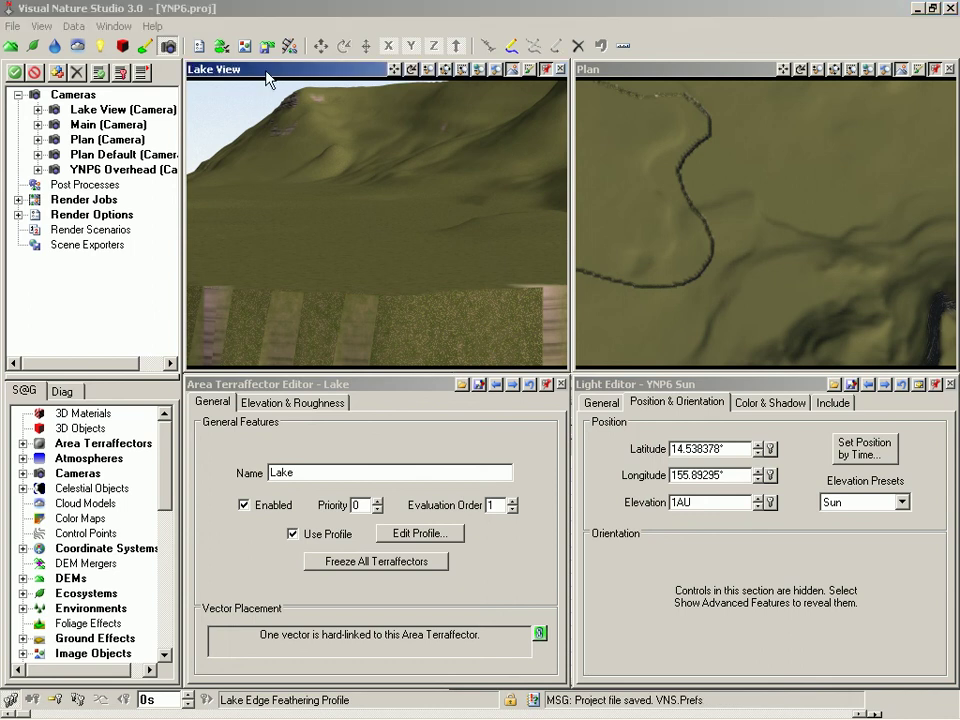